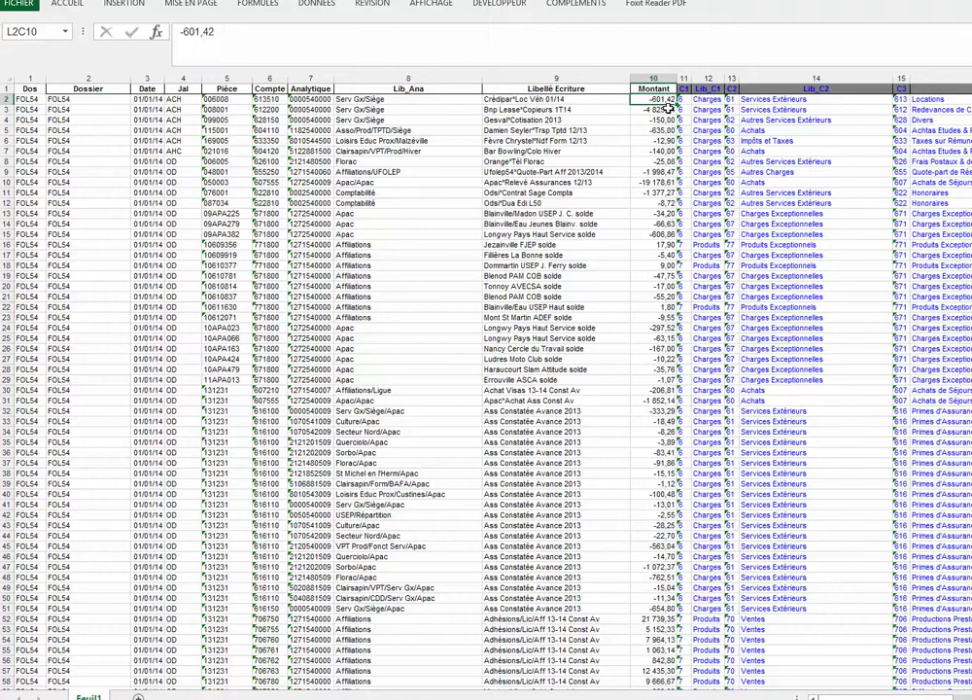
Copy the entries in columns 1 to 10 from row 2 down to row 12798, leaving out the total row.
{"action": "key", "text": "ctrl+shift+Down"}
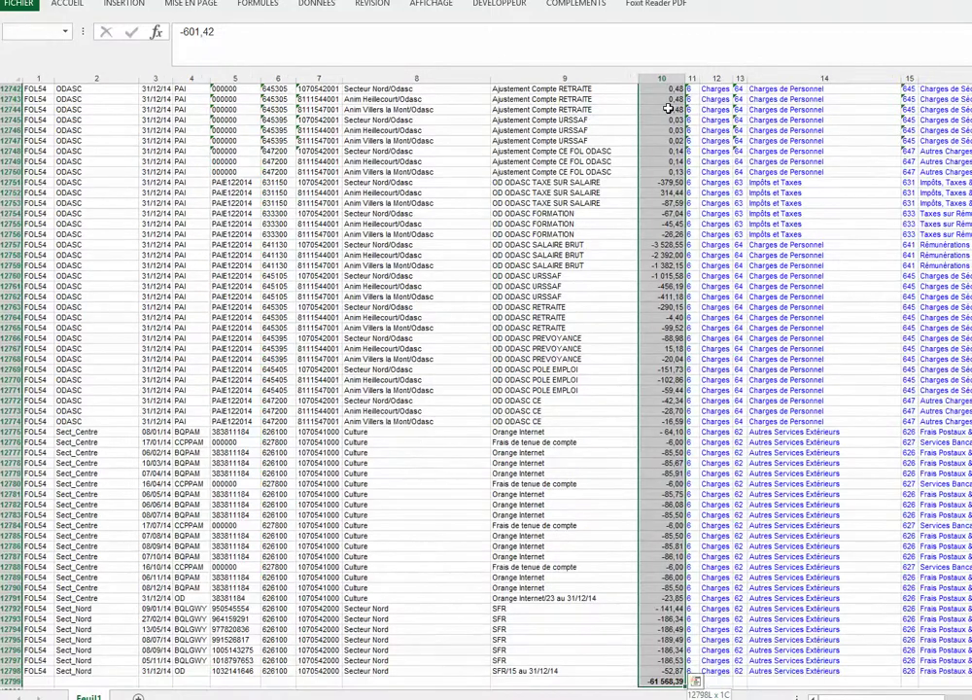
{"action": "key", "text": "ctrl+shift+Up"}
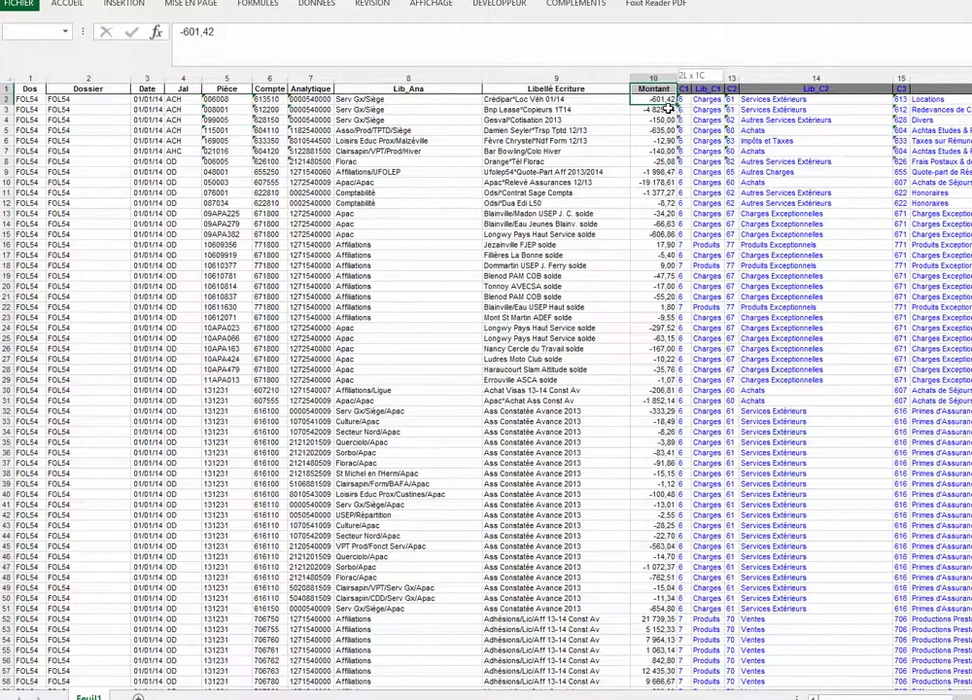
{"action": "key", "text": "ctrl+shift+Down"}
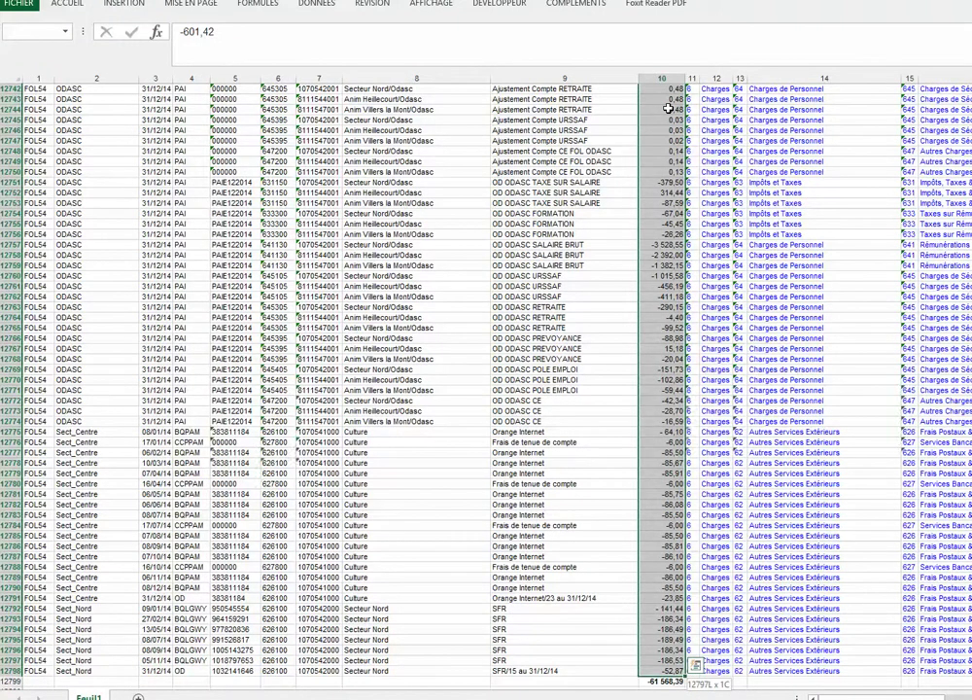
{"action": "key", "text": "shift+Left"}
{"action": "key", "text": "shift+Left"}
{"action": "key", "text": "shift+Left"}
{"action": "key", "text": "shift+Left"}
{"action": "key", "text": "shift+Left"}
{"action": "key", "text": "shift+Left"}
{"action": "key", "text": "shift+Left"}
{"action": "key", "text": "shift+Left"}
{"action": "key", "text": "shift+Left"}
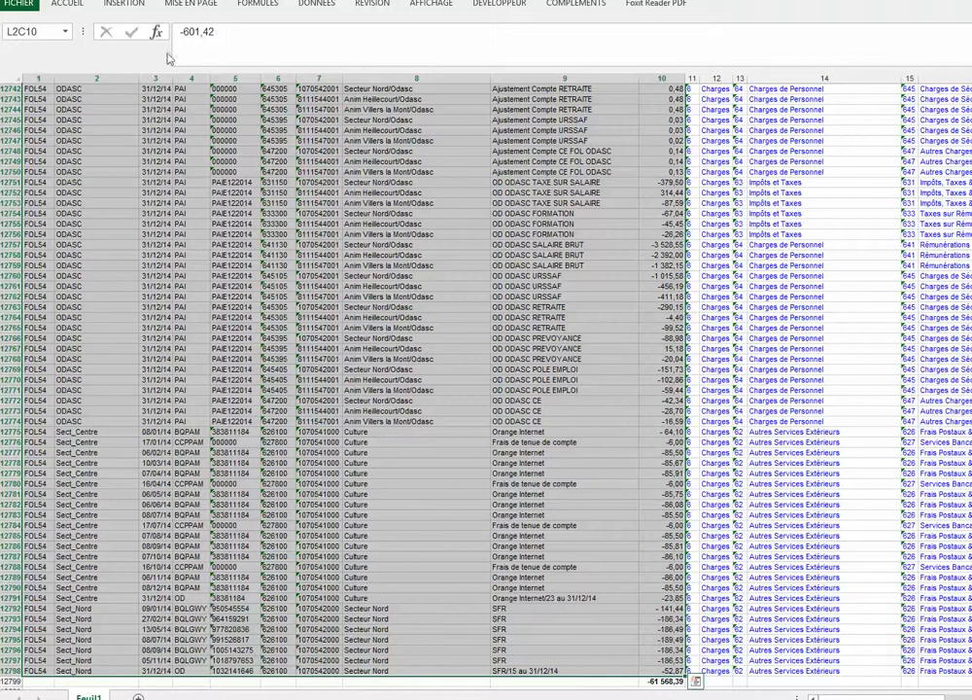
{"action": "right_click", "coordinate": [234, 304]}
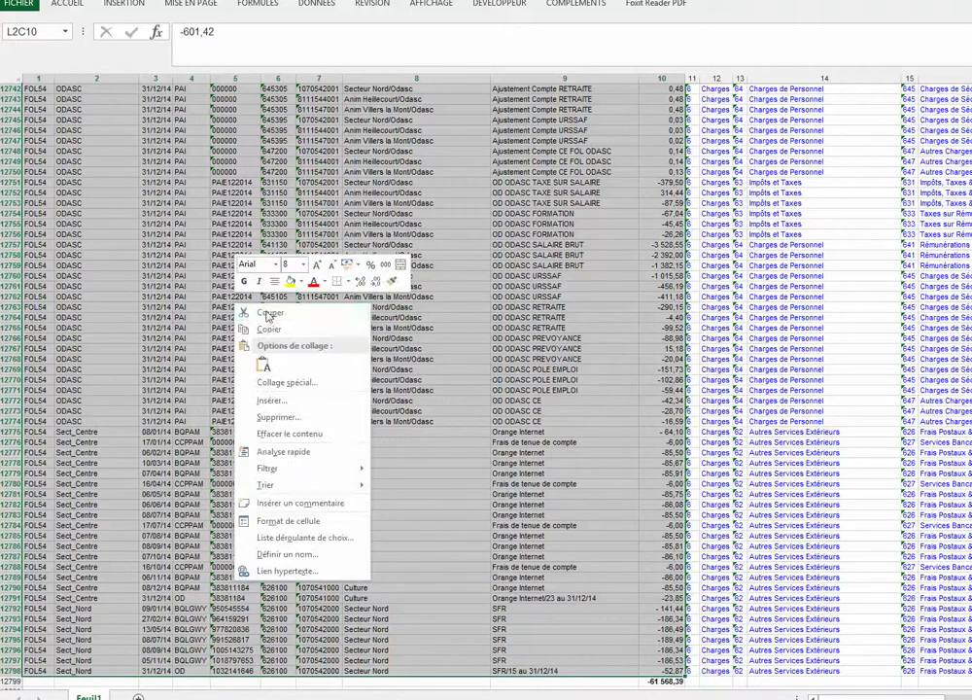
{"action": "left_click", "coordinate": [282, 333]}
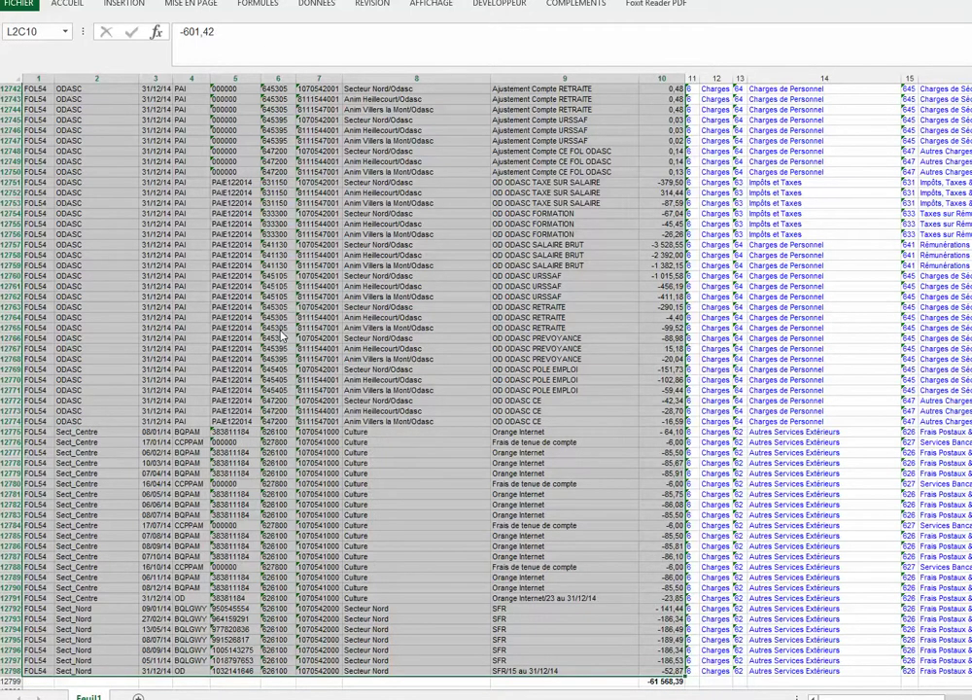
Switch to the reporting workbook and paste the copied entries as values at row 26283, column 1 of the Ecritures sheet.
{"action": "key", "text": "alt+Tab"}
{"action": "key", "text": "Tab"}
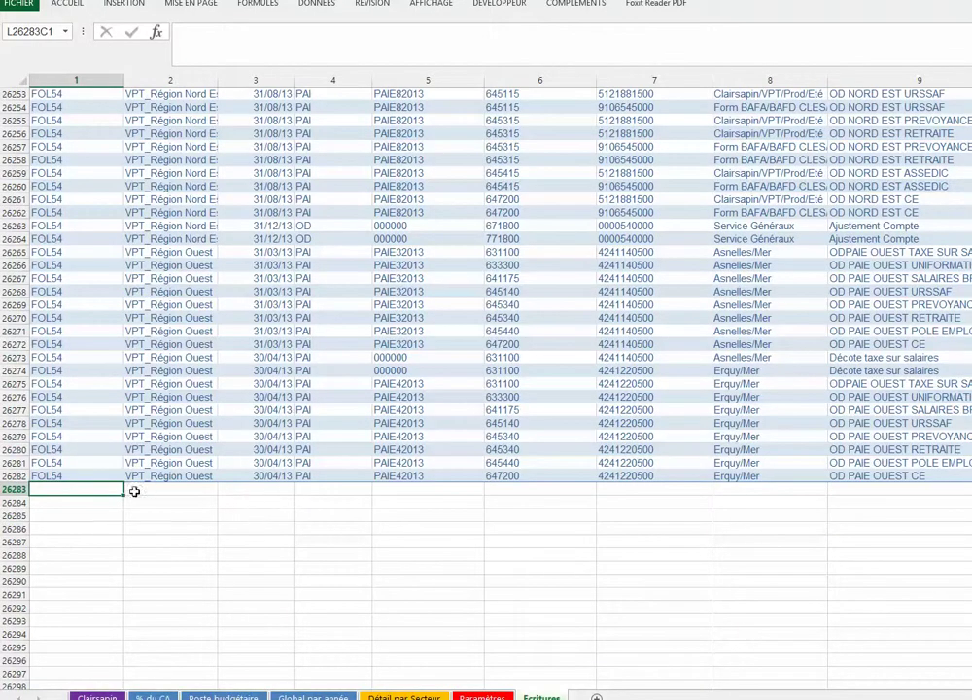
{"action": "right_click", "coordinate": [67, 487]}
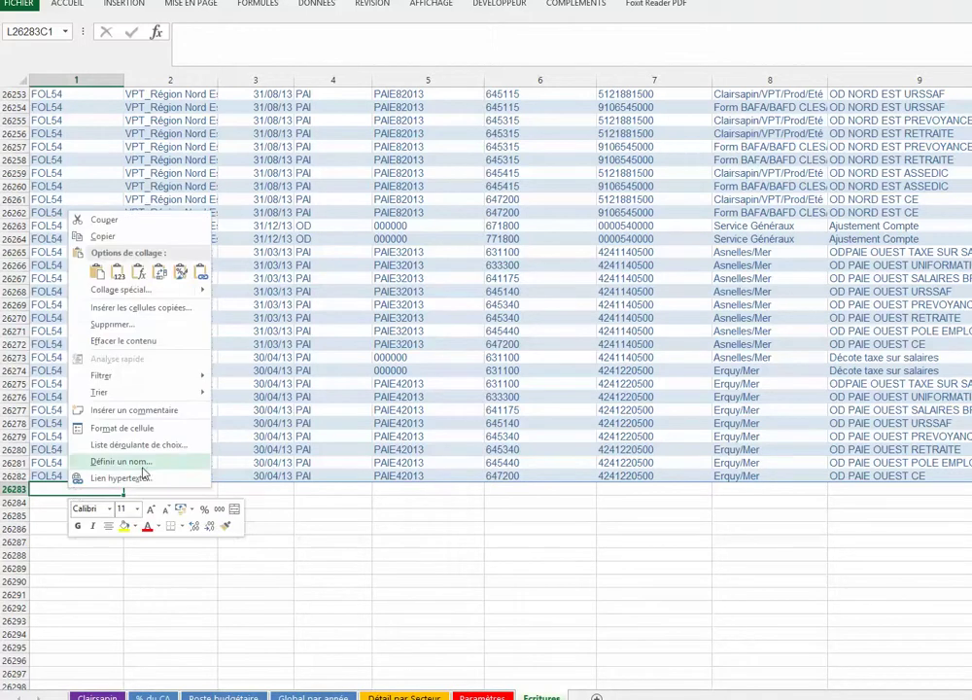
{"action": "left_click", "coordinate": [118, 275]}
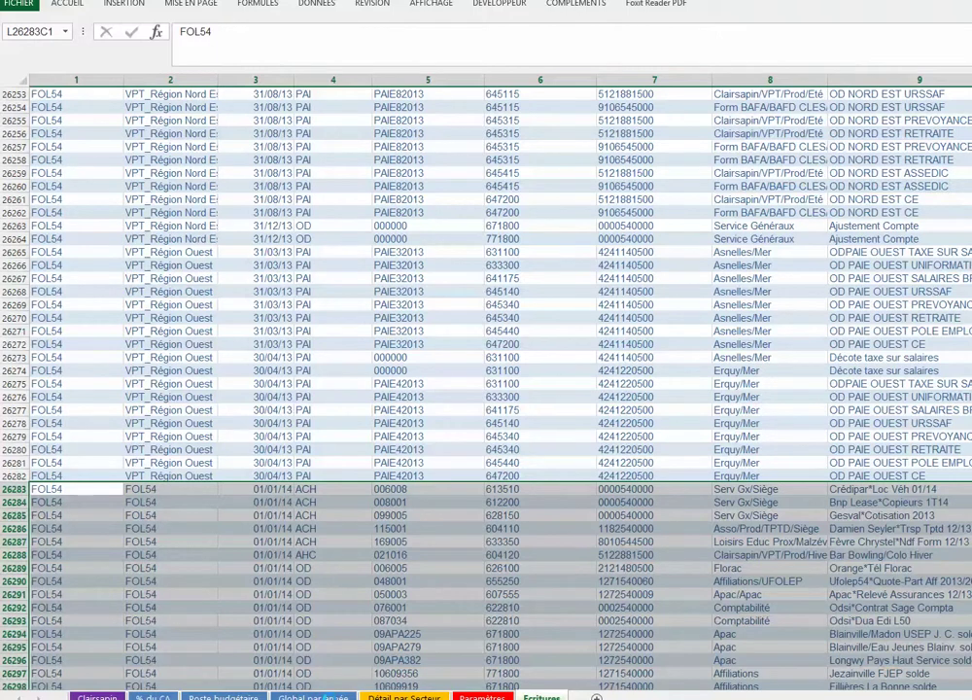
Refresh the pivot table on the Global par année sheet to include the added entries.
{"action": "left_click", "coordinate": [313, 697]}
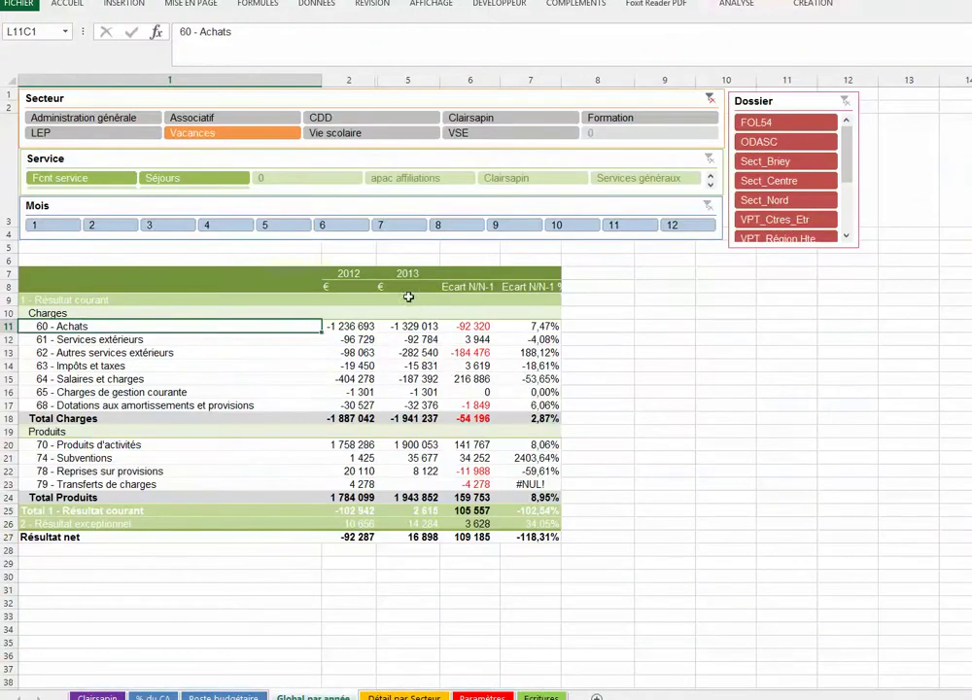
{"action": "left_click", "coordinate": [400, 348]}
{"action": "right_click", "coordinate": [402, 350]}
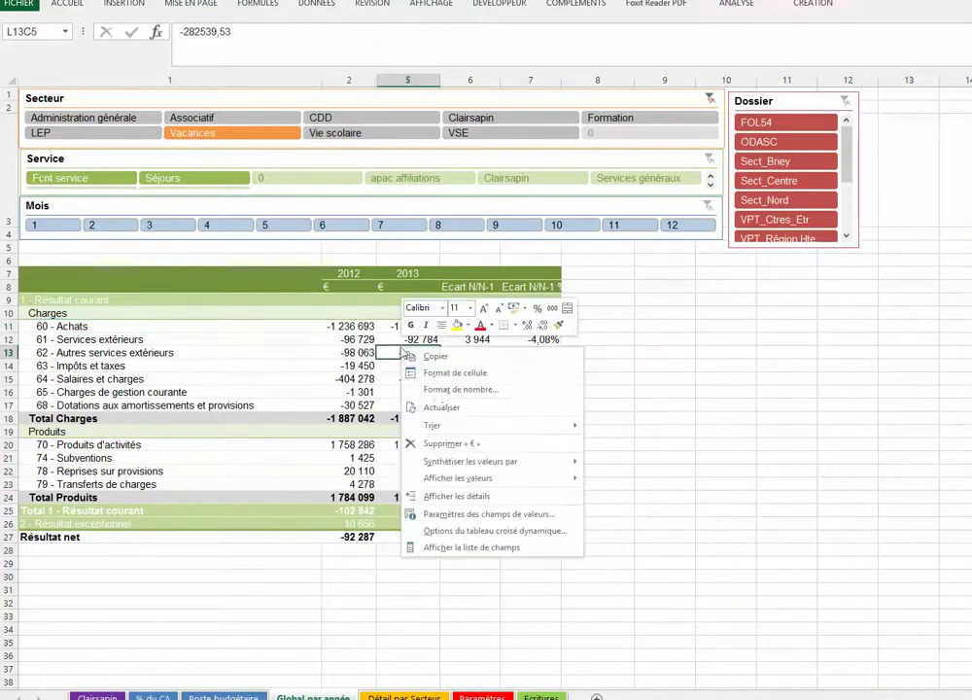
{"action": "left_click", "coordinate": [433, 409]}
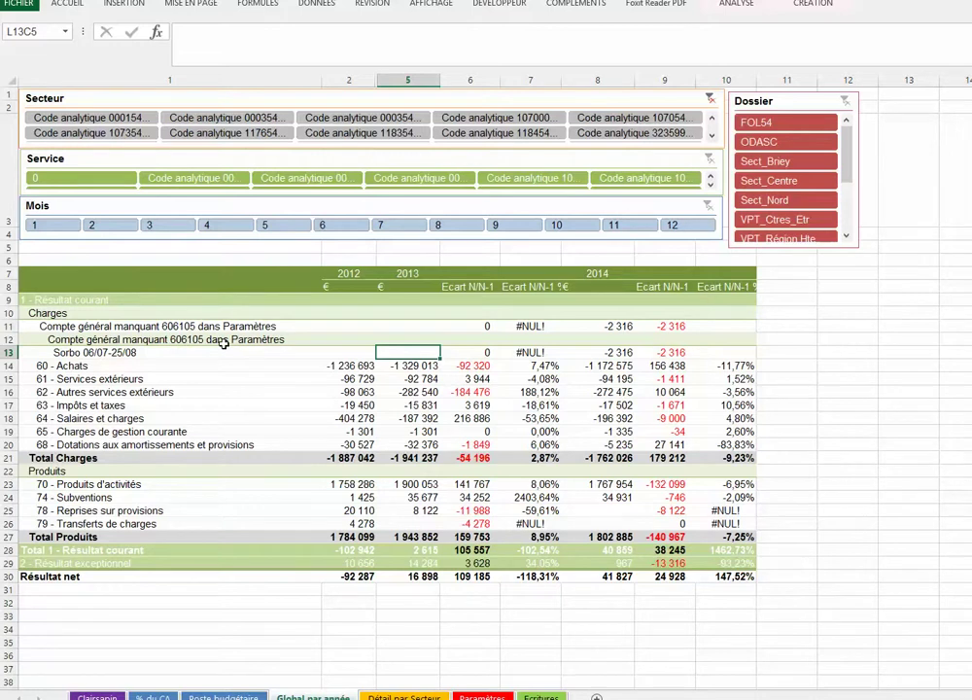
On the Paramètres sheet, add account 606105 in the first empty row of the Compte column.
{"action": "left_click", "coordinate": [482, 697]}
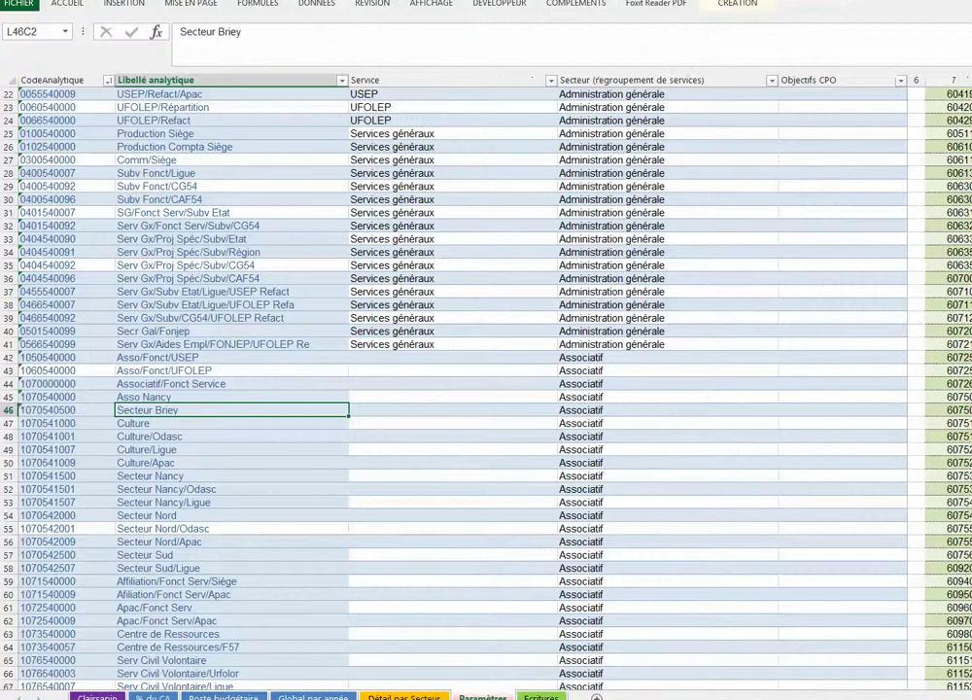
{"action": "left_click", "coordinate": [969, 608]}
{"action": "scroll", "coordinate": [959, 659], "scroll_direction": "down", "scroll_amount": 13}
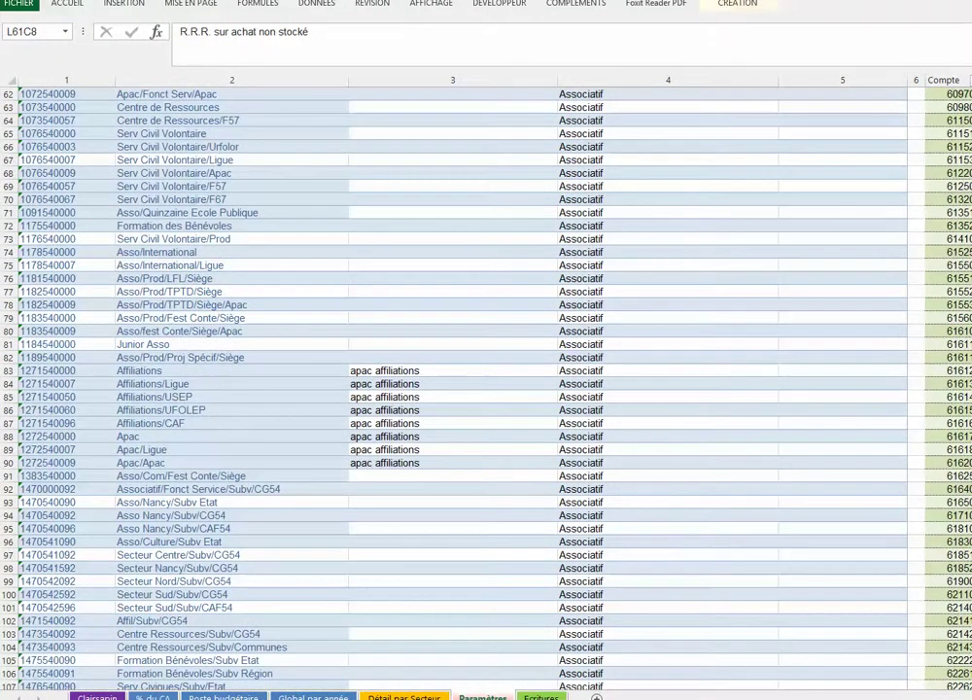
{"action": "scroll", "coordinate": [399, 569], "scroll_direction": "right", "scroll_amount": 5}
{"action": "scroll", "coordinate": [400, 570], "scroll_direction": "down", "scroll_amount": 5}
{"action": "scroll", "coordinate": [400, 569], "scroll_direction": "down", "scroll_amount": 20}
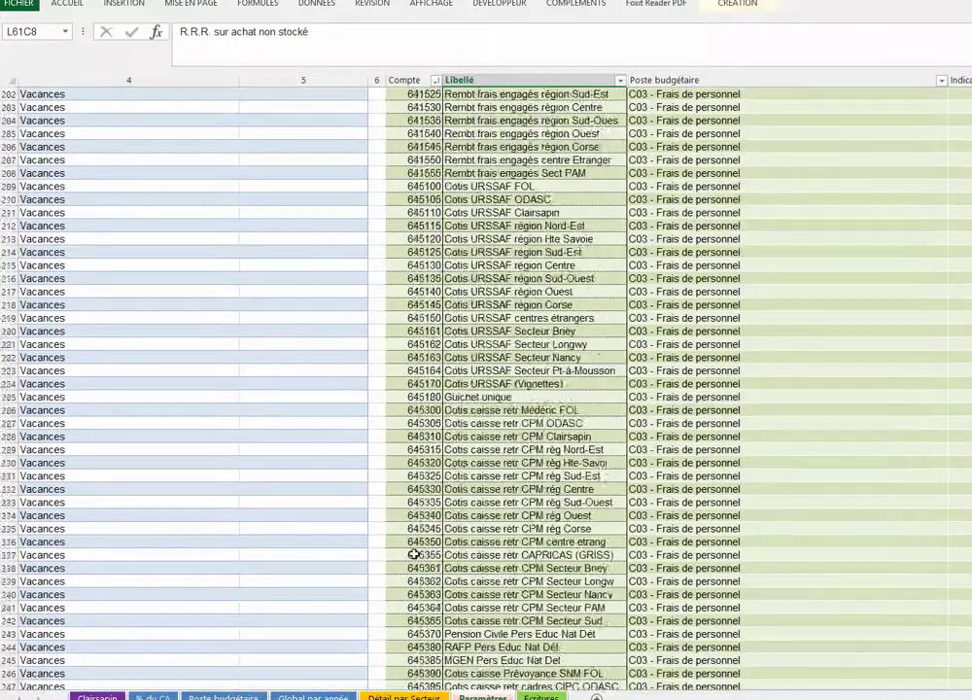
{"action": "scroll", "coordinate": [414, 547], "scroll_direction": "down", "scroll_amount": 20}
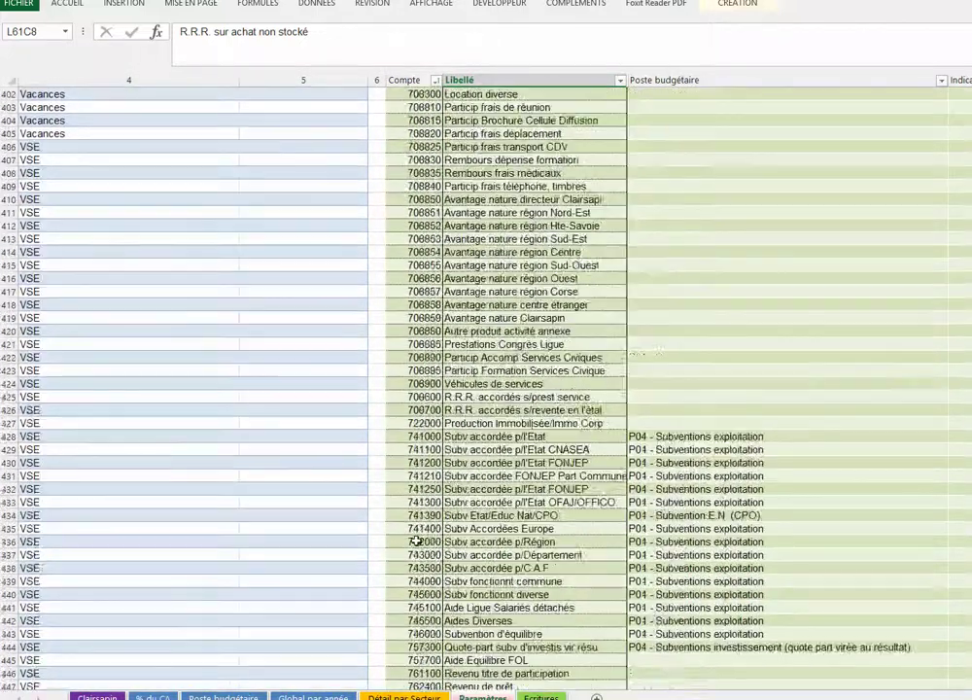
{"action": "scroll", "coordinate": [416, 538], "scroll_direction": "down", "scroll_amount": 7}
{"action": "scroll", "coordinate": [414, 517], "scroll_direction": "up", "scroll_amount": 13}
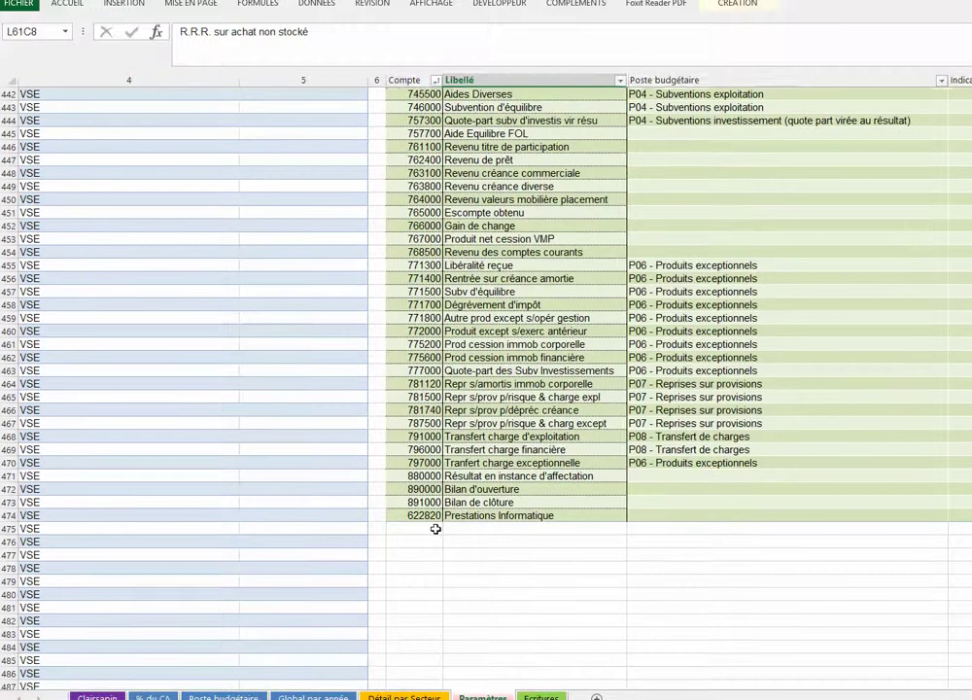
{"action": "left_click", "coordinate": [429, 527]}
{"action": "type", "text": "606105"}
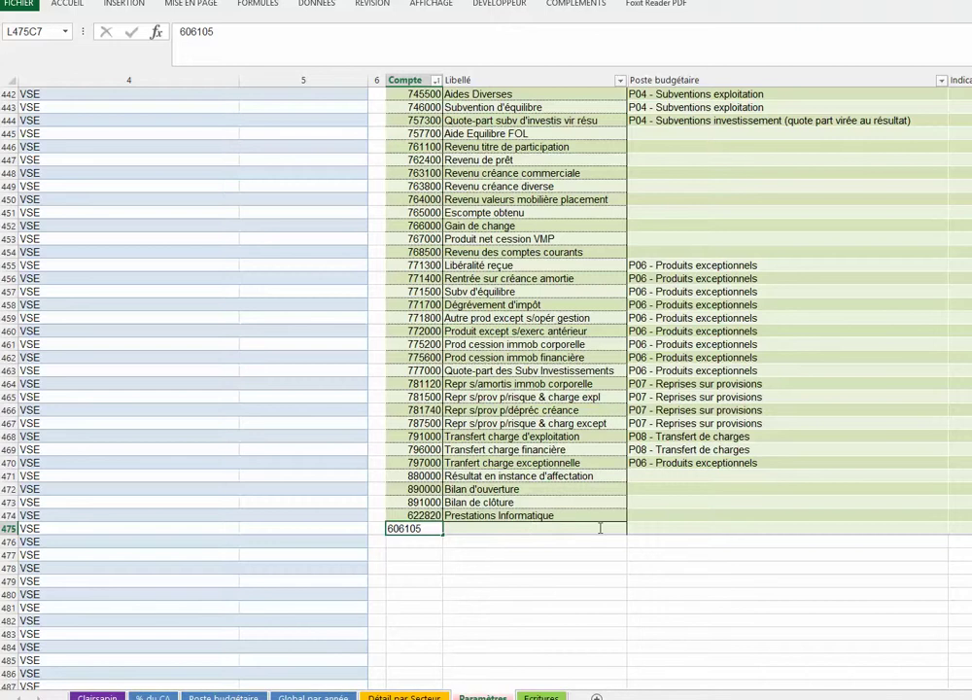
Enter "Achats ???" as the Libellé of account 606105.
{"action": "left_click", "coordinate": [589, 528]}
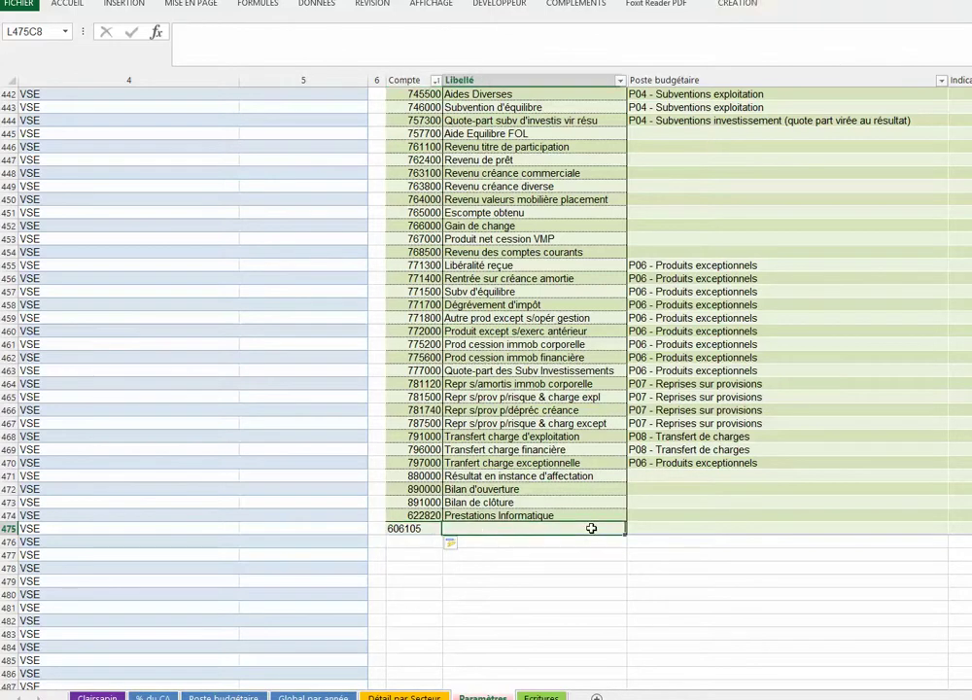
{"action": "type", "text": "Achats ???"}
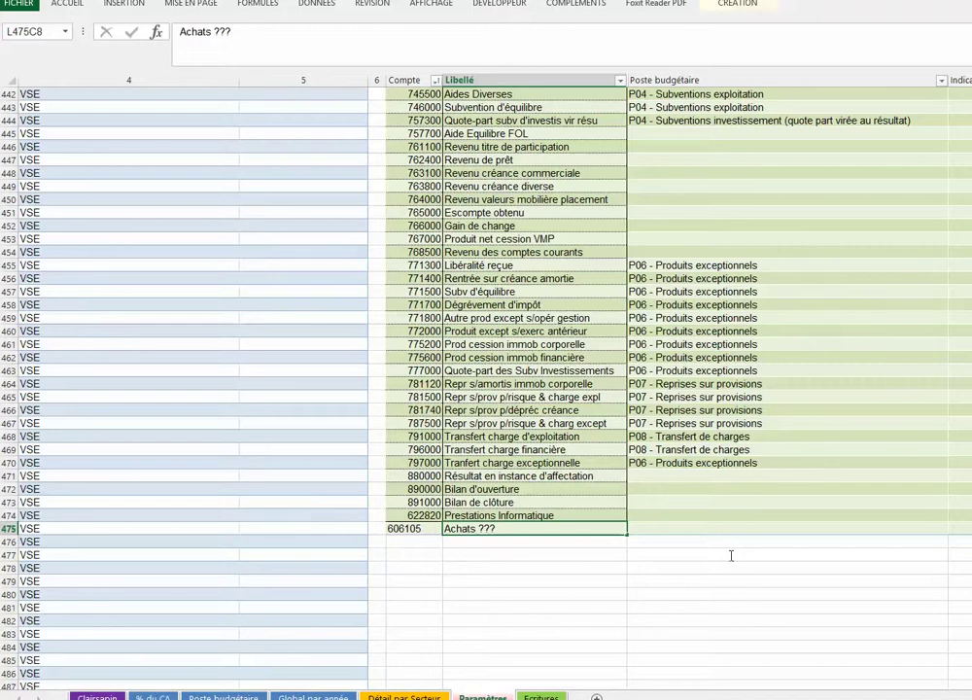
{"action": "key", "text": "Return"}
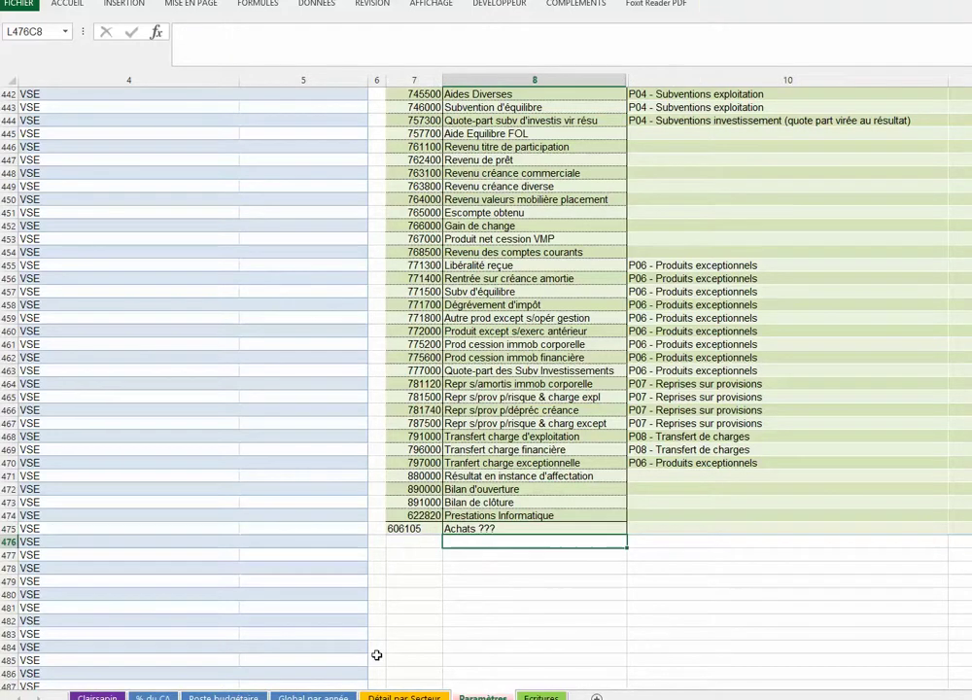
Refresh the pivot table on Global par année to apply the added account.
{"action": "left_click", "coordinate": [319, 696]}
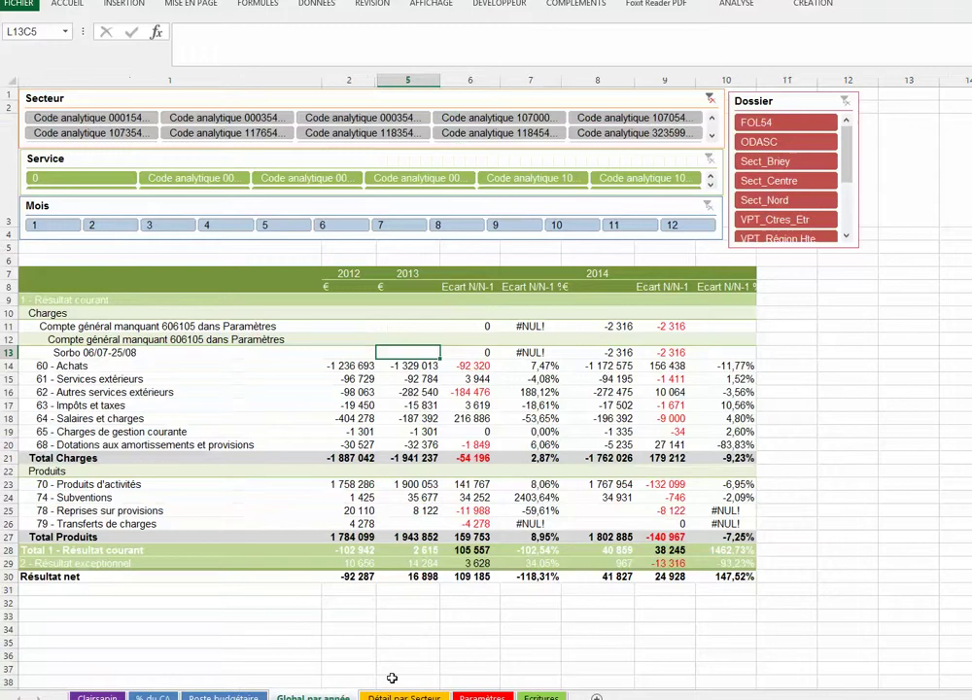
{"action": "left_click", "coordinate": [309, 431]}
{"action": "right_click", "coordinate": [311, 431]}
{"action": "left_click", "coordinate": [370, 463]}
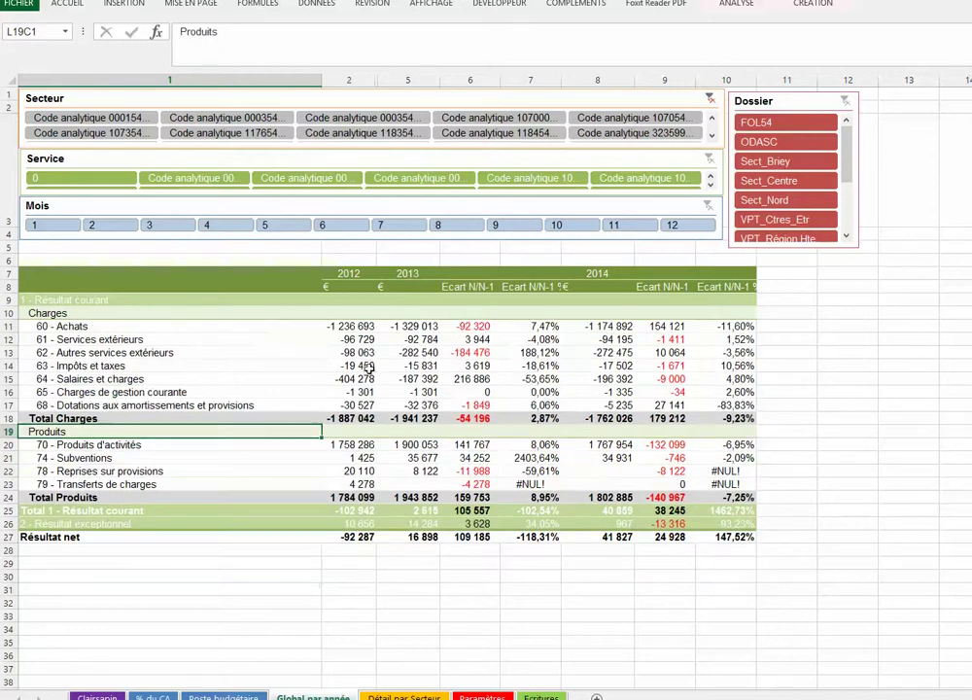
{"action": "left_click", "coordinate": [90, 387]}
{"action": "left_click", "coordinate": [167, 346]}
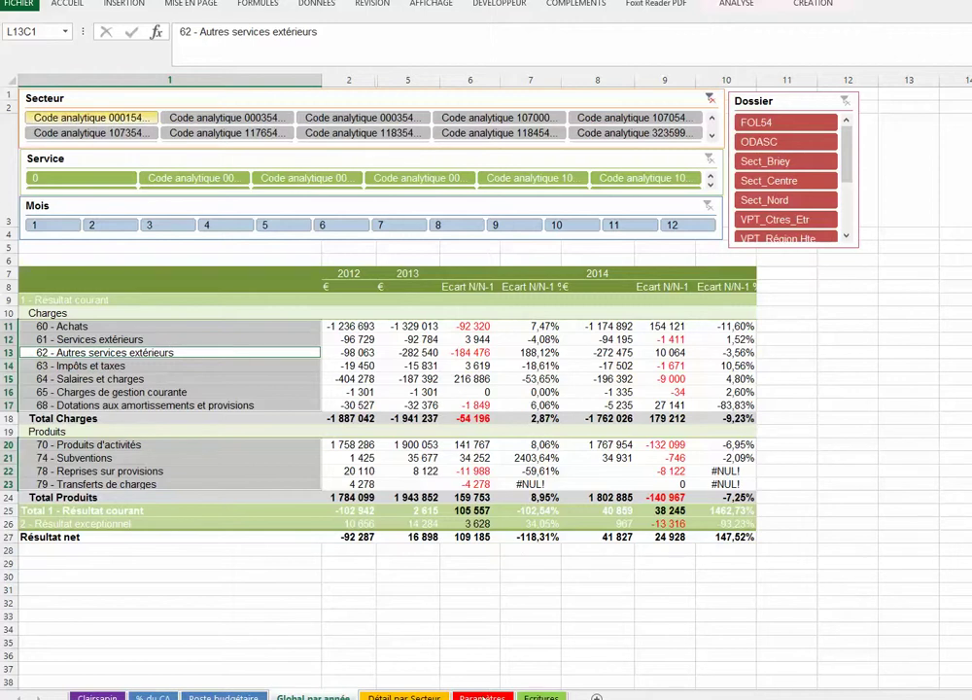
On the Paramètres sheet, go to the first empty row below the last CodeAnalytique entry.
{"action": "left_click", "coordinate": [484, 697]}
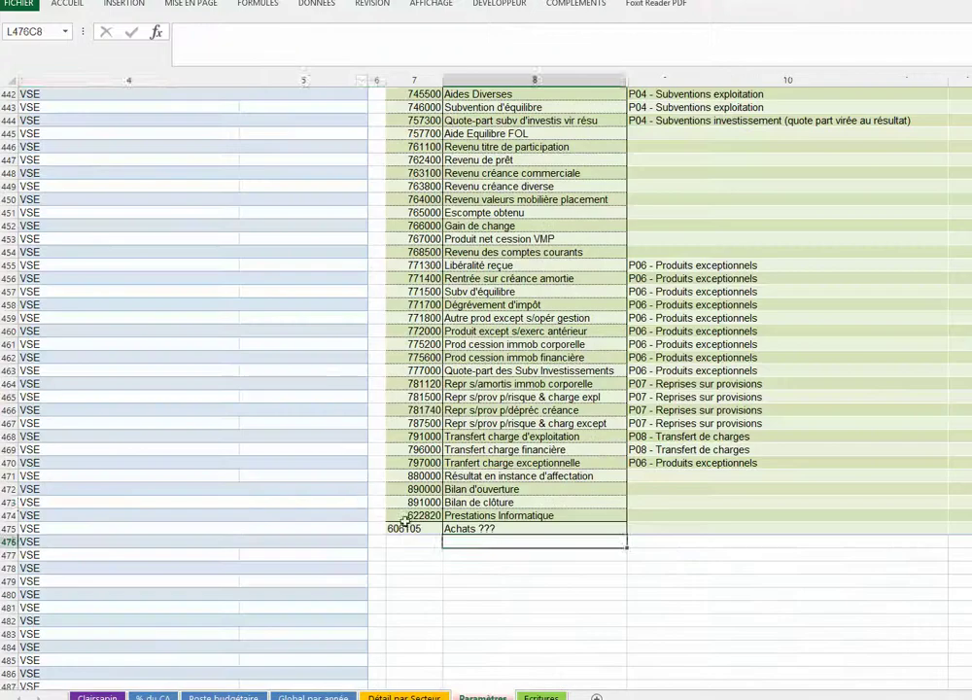
{"action": "left_click", "coordinate": [332, 500]}
{"action": "key", "text": "Left"}
{"action": "key", "text": "Left"}
{"action": "key", "text": "Left"}
{"action": "key", "text": "Left"}
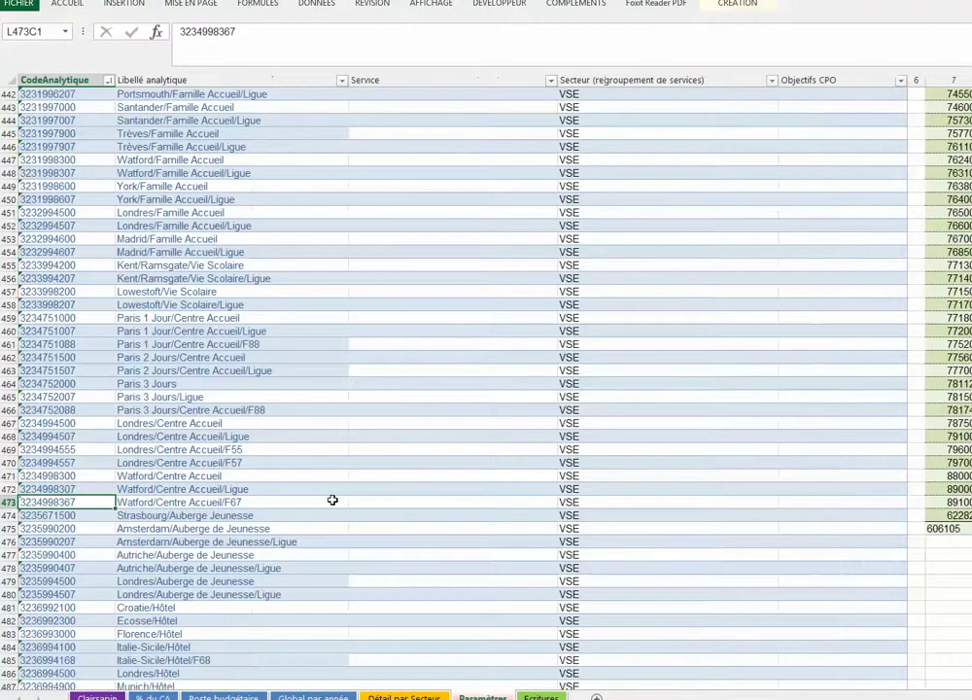
{"action": "key", "text": "ctrl+Down"}
{"action": "key", "text": "Down"}
{"action": "key", "text": "Down"}
{"action": "key", "text": "Down"}
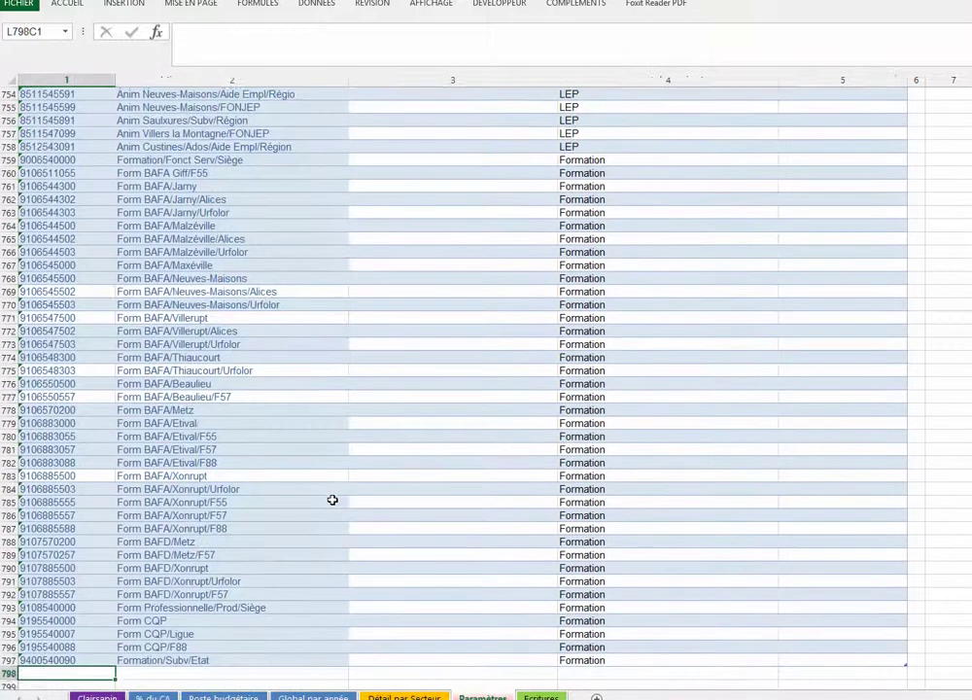
{"action": "key", "text": "Up"}
{"action": "key", "text": "Up"}
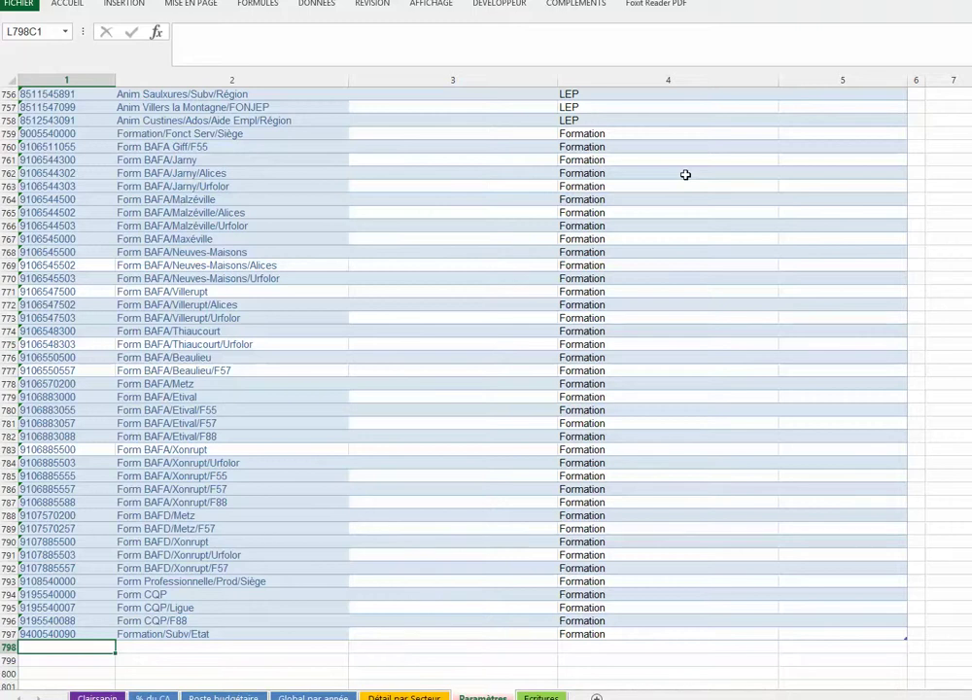
Switch back to the source workbook containing the accounting entries on Feuil1.
{"action": "key", "text": "alt+Tab"}
{"action": "key", "text": "alt+Tab"}
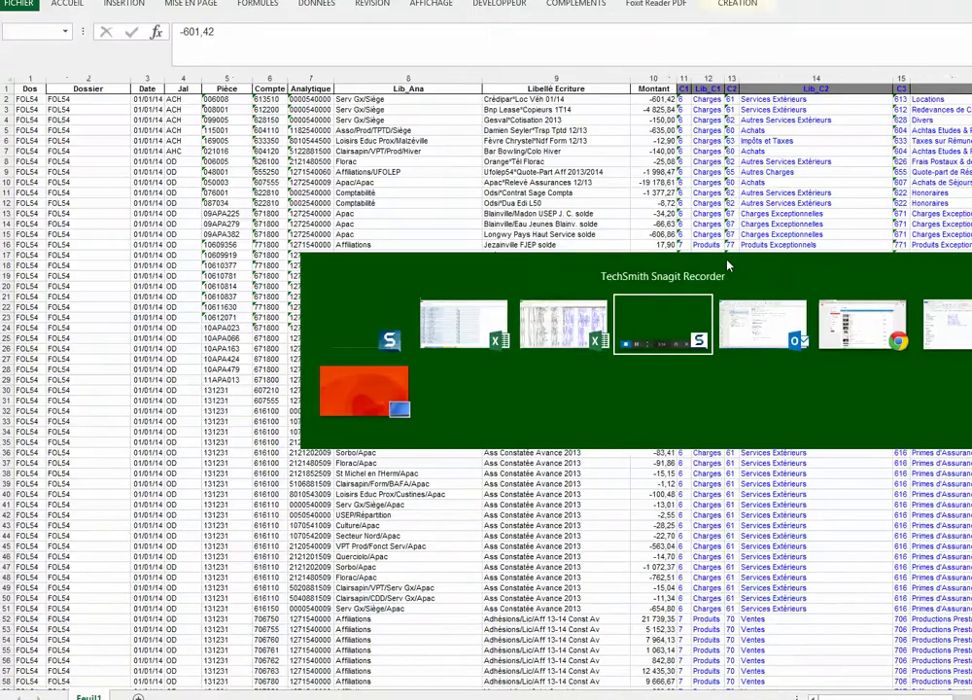